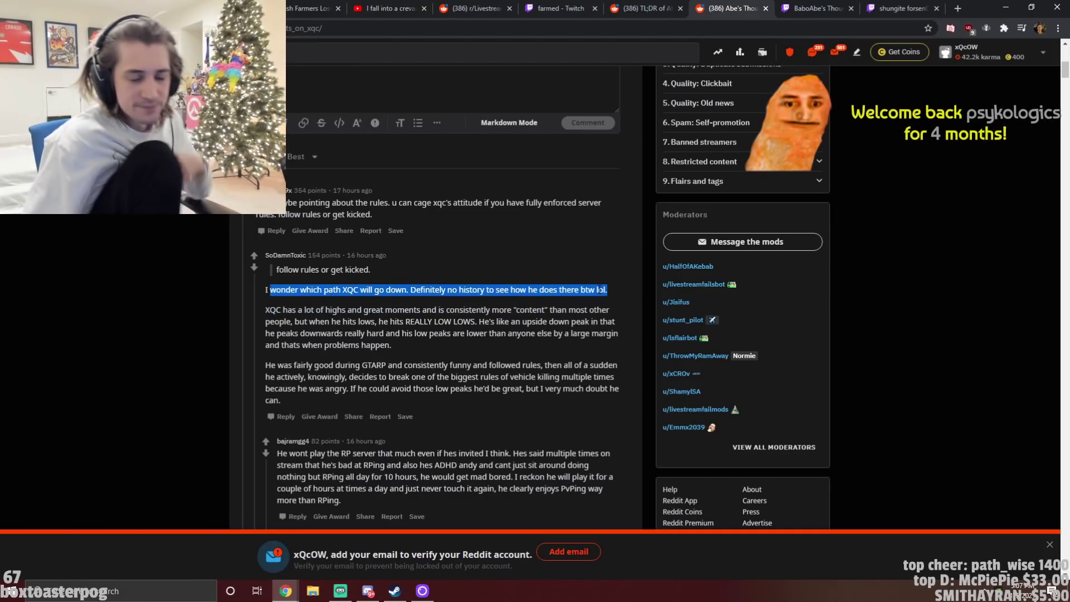
# Clear the highlighted line and read down to the RP server reply and its sub-replies
pyautogui.click(414, 304)
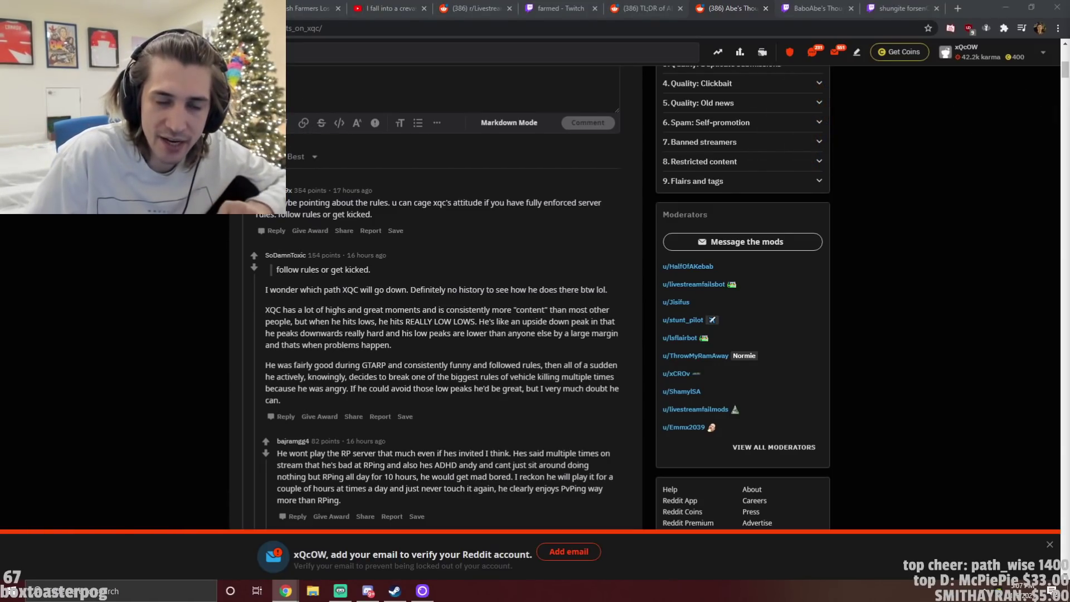
pyautogui.scroll(-1, 443, 335)
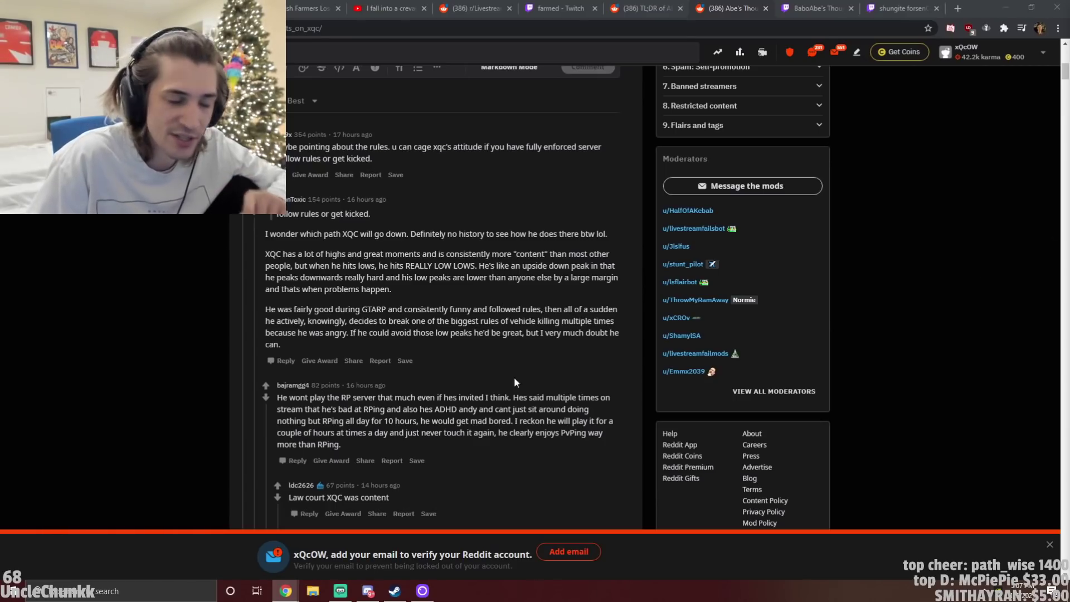
pyautogui.scroll(-2, 514, 378)
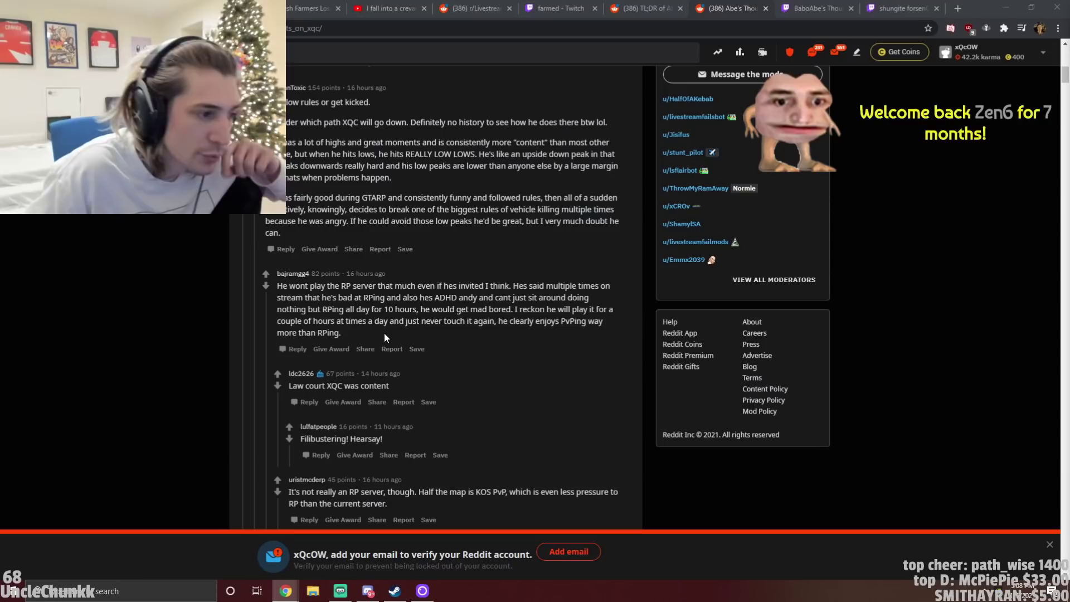
pyautogui.scroll(-1, 384, 333)
pyautogui.moveTo(393, 330); pyautogui.dragTo(273, 227)
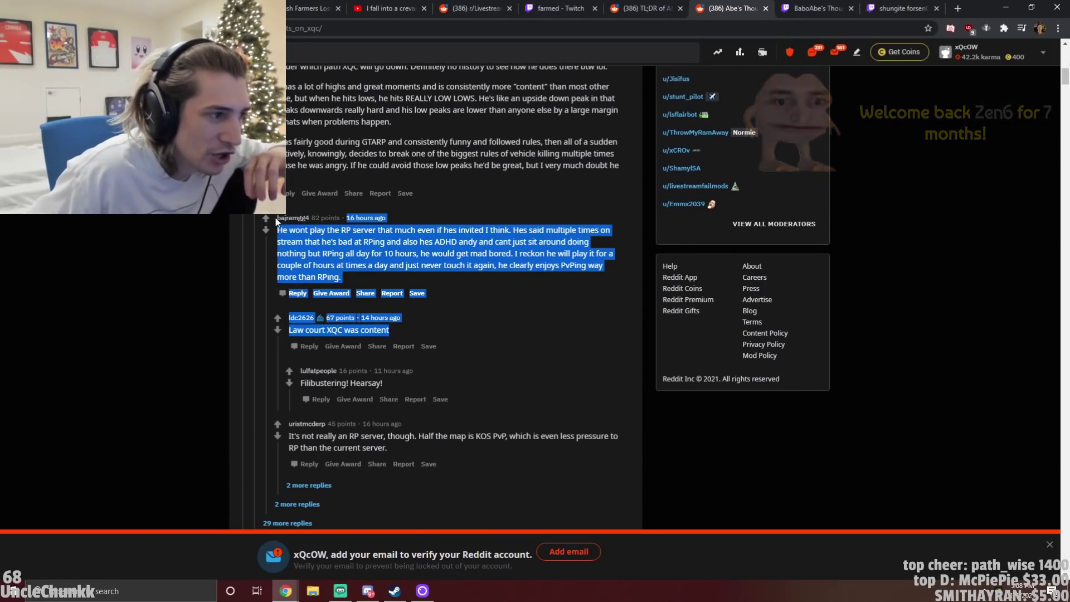
# Highlight the OOC malding comment through the reply about his rude behaviour
pyautogui.click(351, 285)
pyautogui.moveTo(404, 332); pyautogui.dragTo(276, 220)
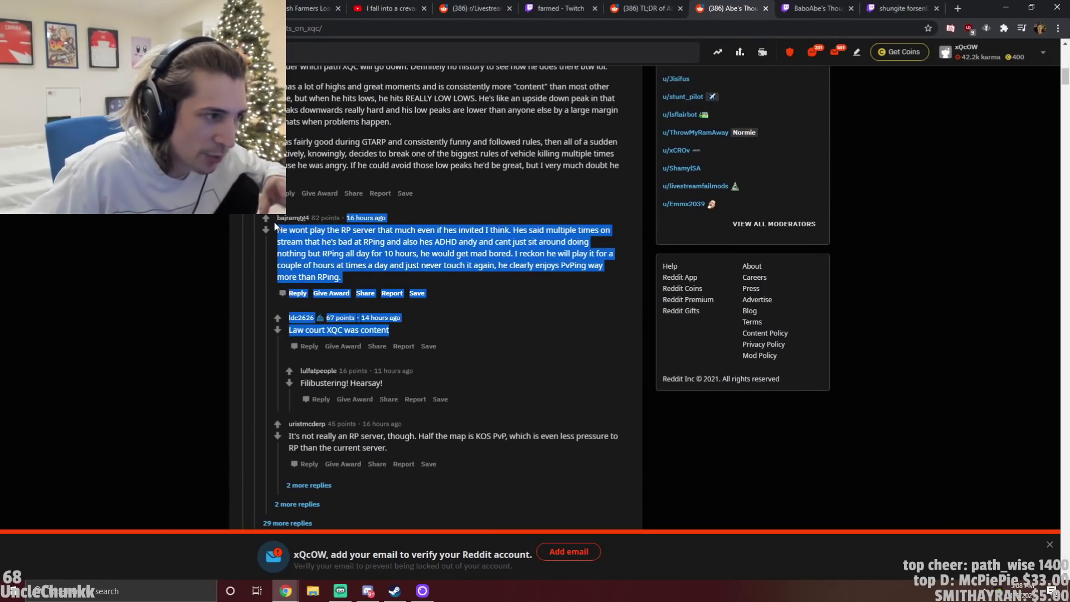
pyautogui.scroll(-1, 356, 265)
pyautogui.scroll(-1, 365, 289)
pyautogui.scroll(-3, 365, 289)
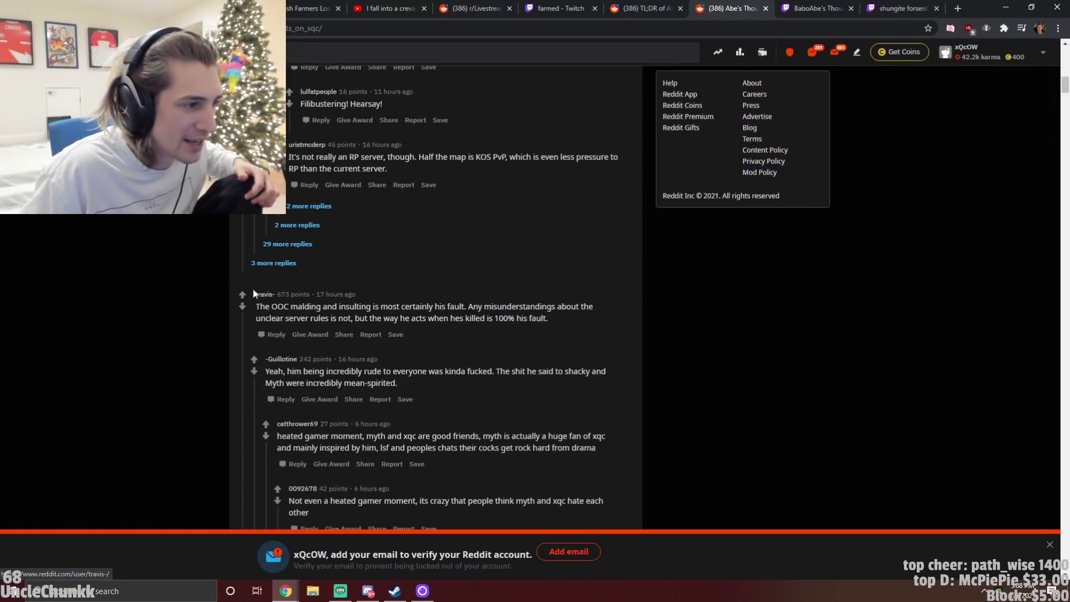
pyautogui.moveTo(253, 288); pyautogui.dragTo(608, 376)
pyautogui.moveTo(488, 393); pyautogui.dragTo(255, 297)
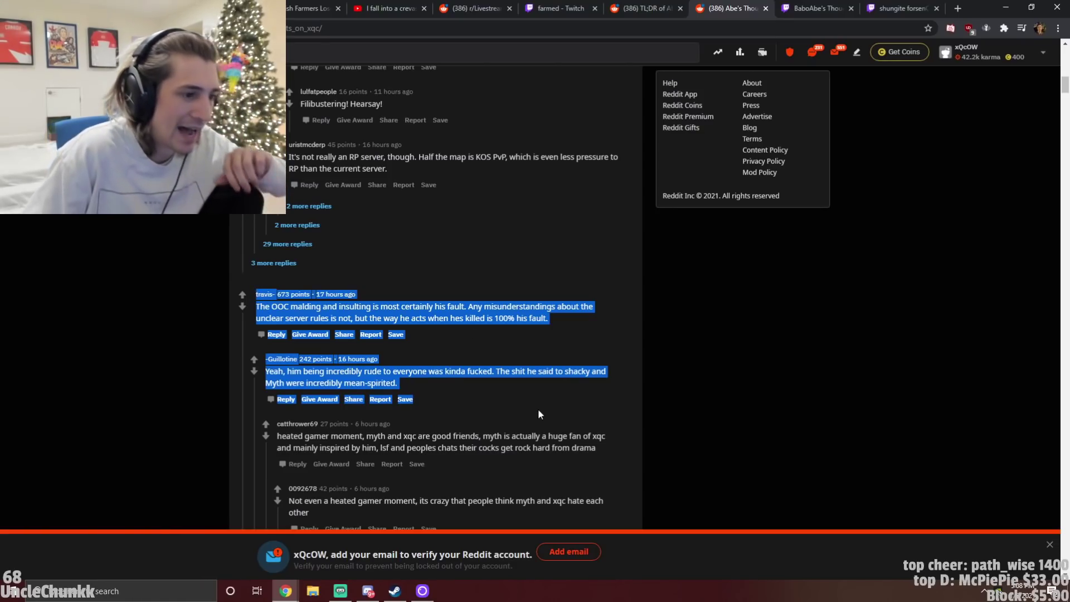
pyautogui.moveTo(528, 402)
pyautogui.mouseDown()
pyautogui.moveTo(253, 293)
pyautogui.moveTo(258, 300)
pyautogui.mouseUp()
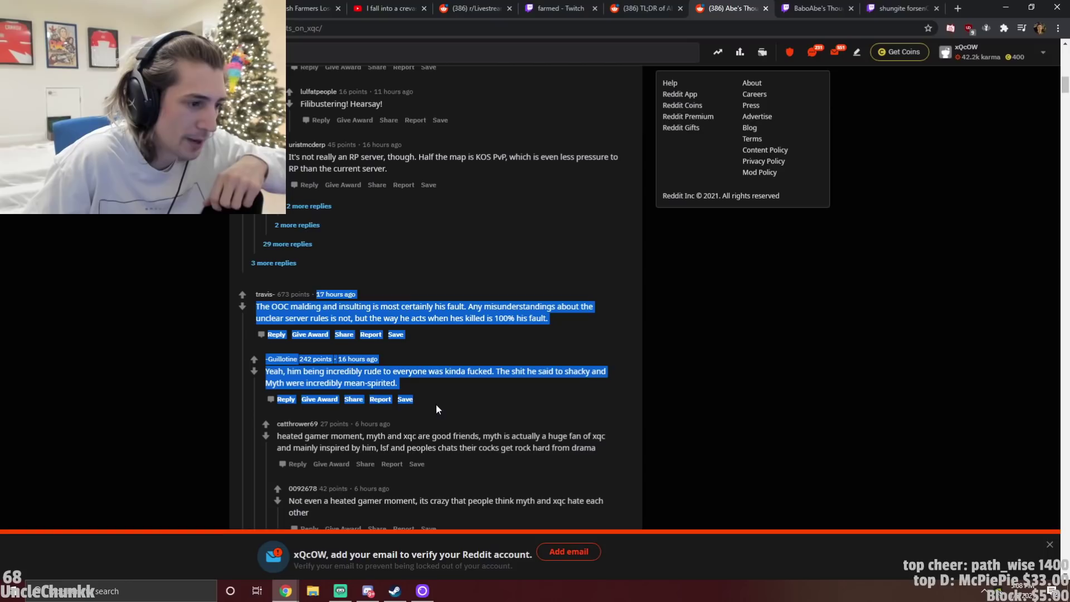
pyautogui.moveTo(436, 409); pyautogui.dragTo(259, 335)
pyautogui.scroll(-2, 382, 377)
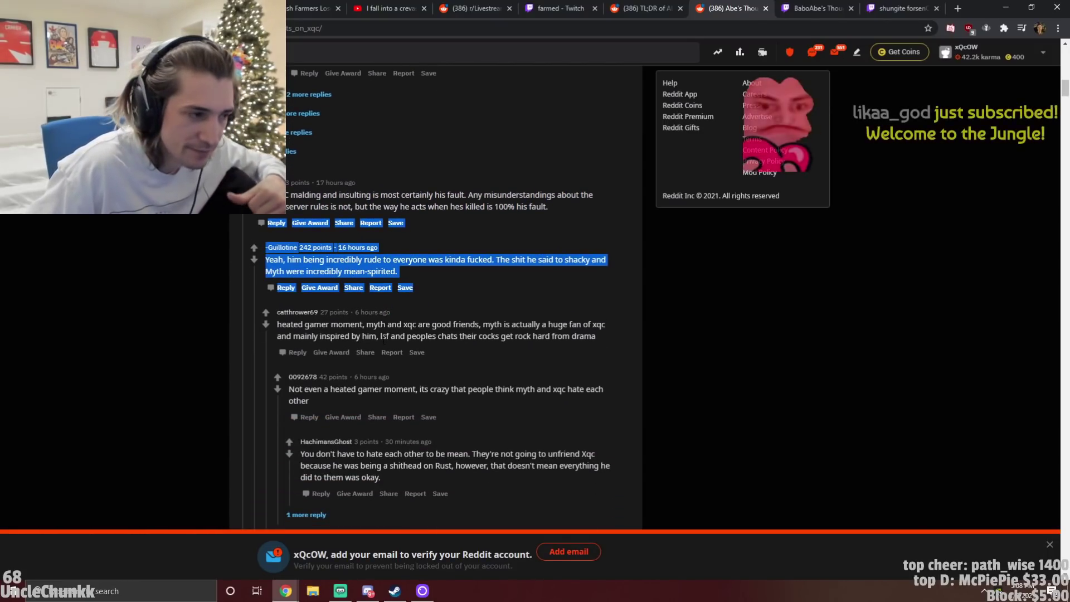
pyautogui.scroll(-2, 376, 331)
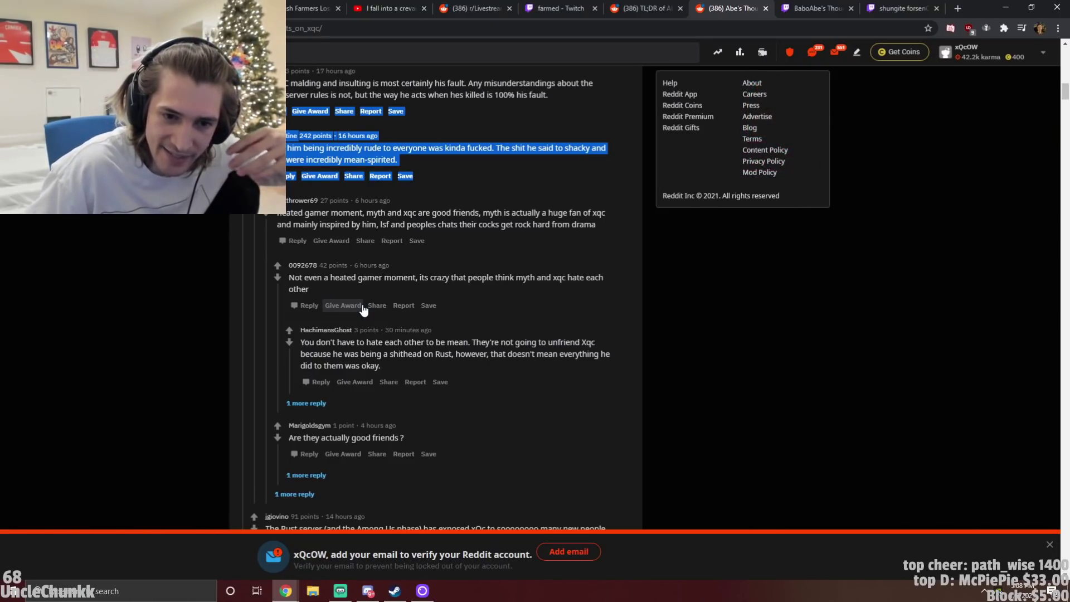
pyautogui.scroll(-3, 387, 316)
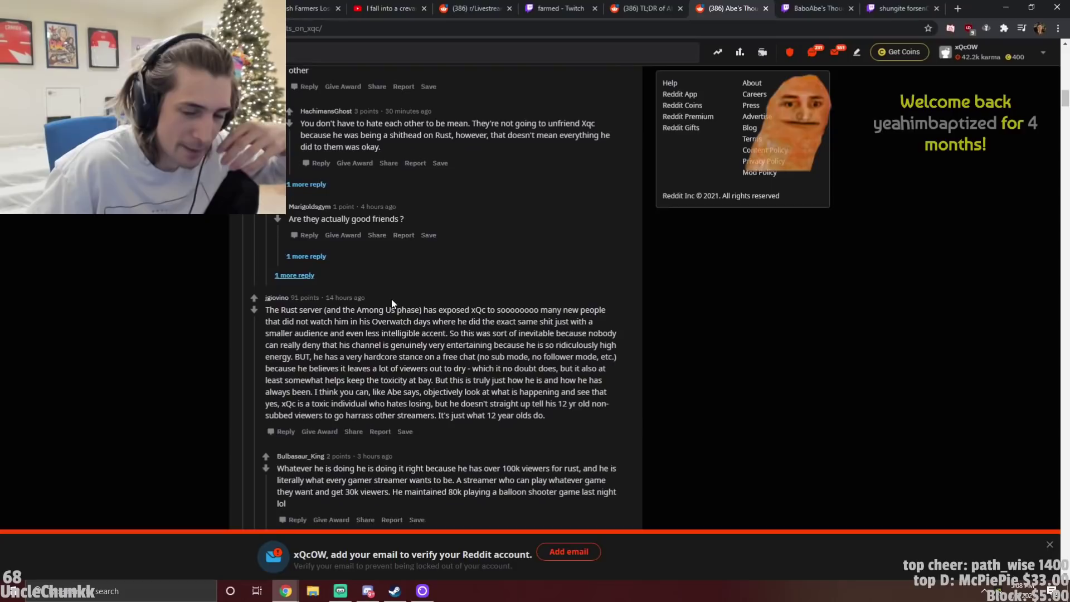
pyautogui.scroll(-2, 391, 298)
pyautogui.scroll(-3, 393, 272)
pyautogui.scroll(-1, 393, 295)
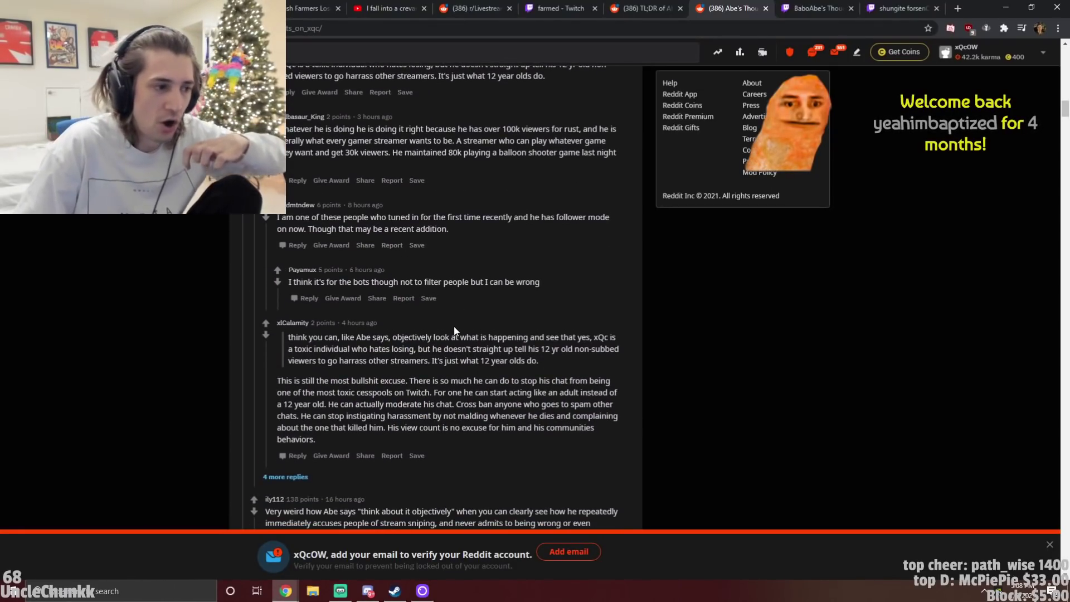
pyautogui.scroll(-2, 393, 295)
pyautogui.scroll(-1, 393, 294)
pyautogui.scroll(-1, 393, 295)
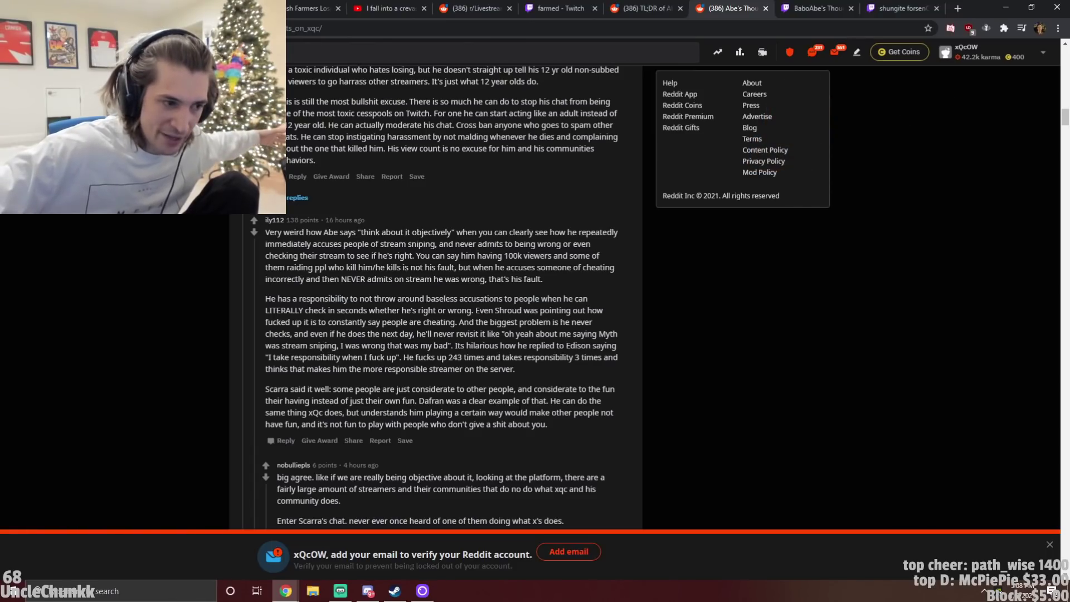
pyautogui.scroll(-1, 510, 409)
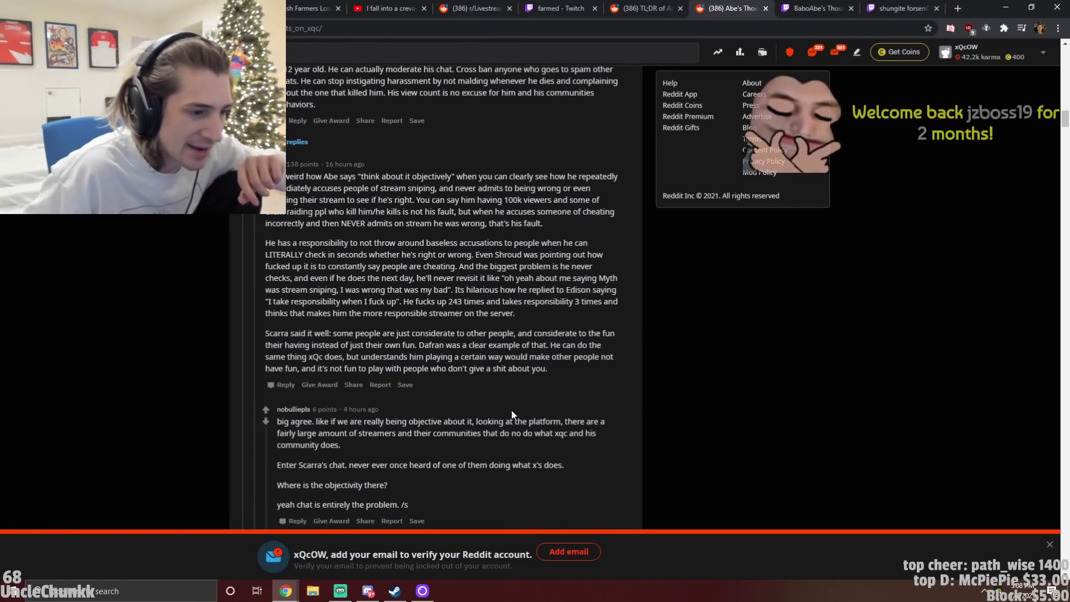
pyautogui.scroll(-1, 508, 413)
pyautogui.scroll(-2, 493, 407)
pyautogui.scroll(-1, 493, 407)
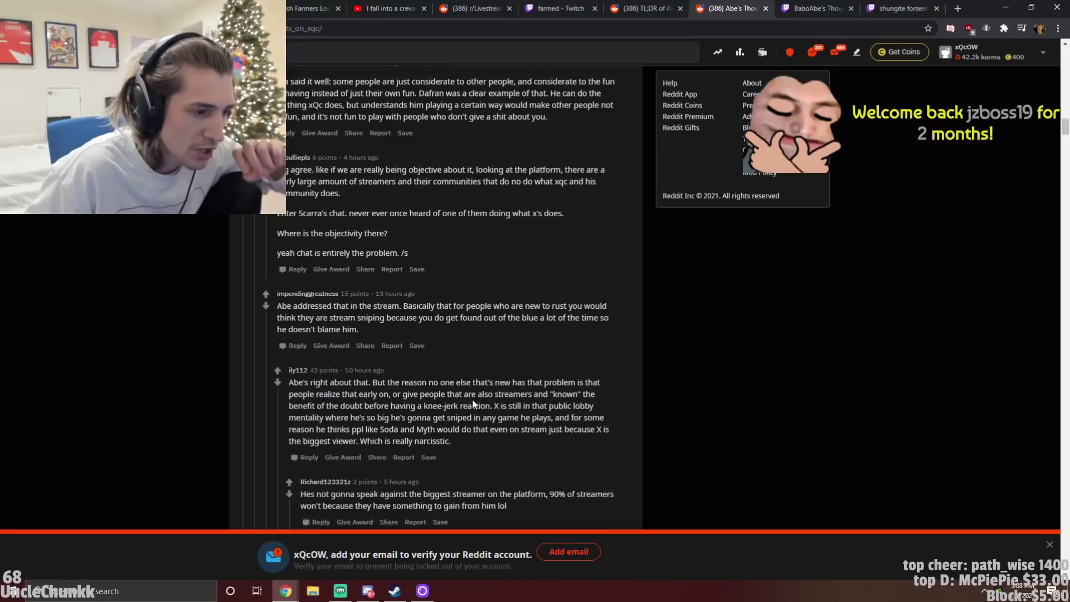
pyautogui.scroll(-3, 477, 402)
pyautogui.scroll(-1, 470, 399)
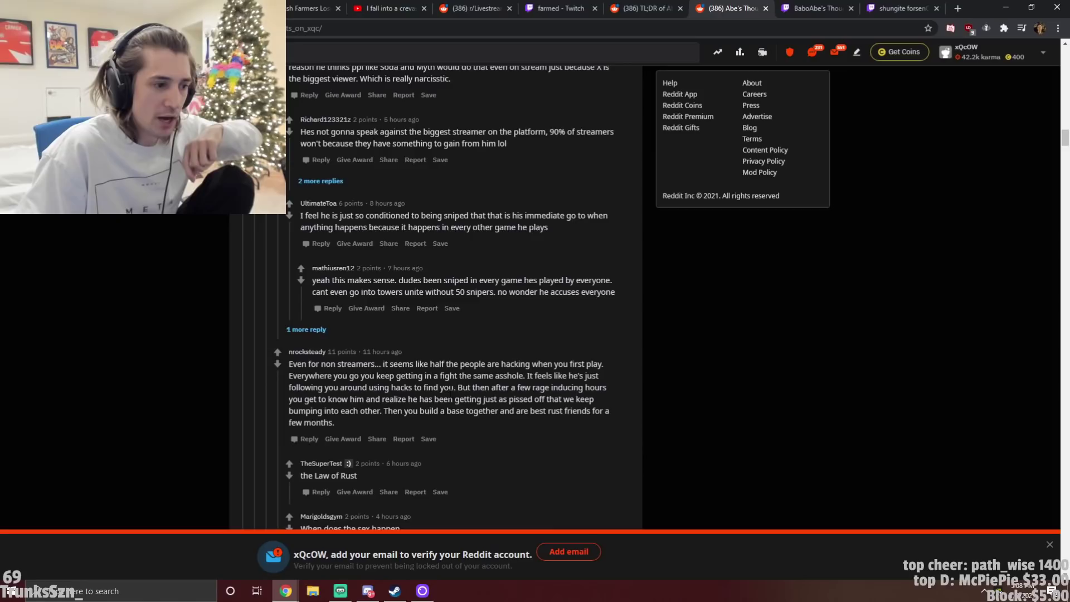
pyautogui.scroll(-1, 417, 390)
pyautogui.scroll(-1, 436, 392)
pyautogui.scroll(-1, 488, 449)
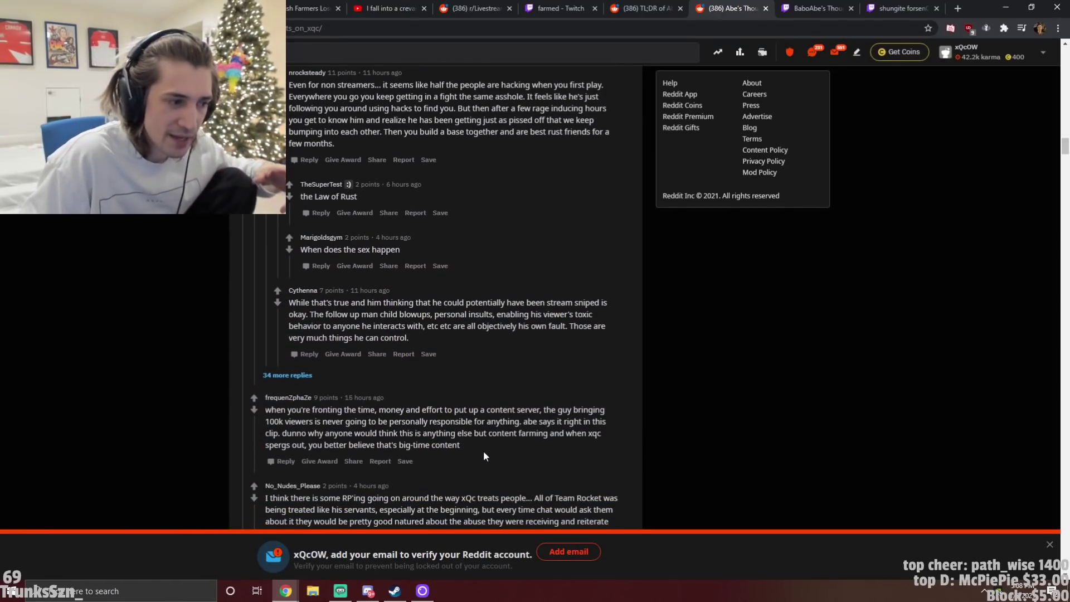
pyautogui.scroll(-1, 484, 450)
pyautogui.scroll(-1, 476, 444)
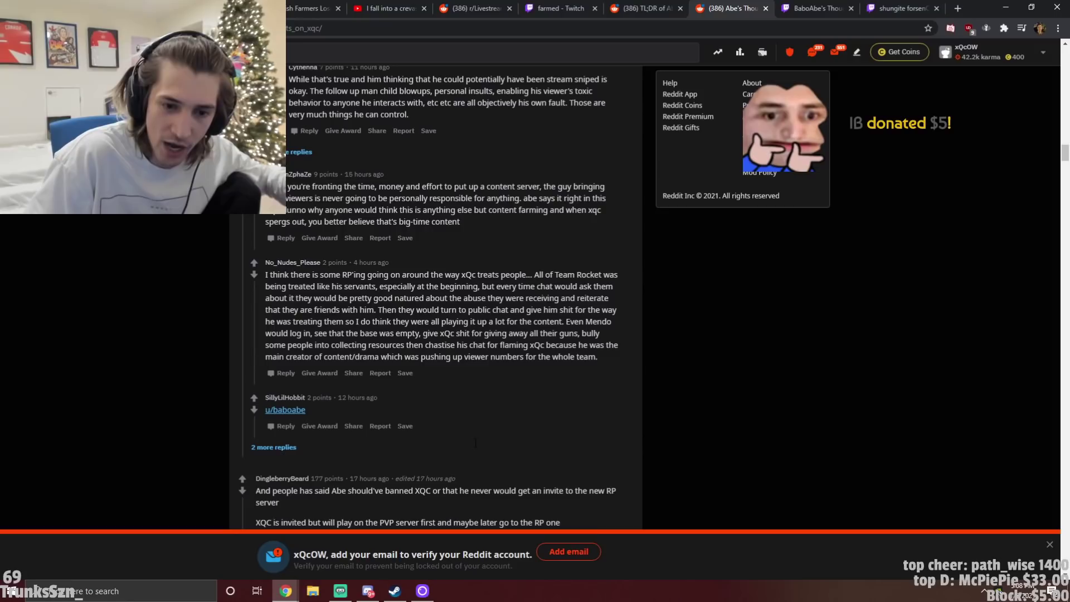
pyautogui.scroll(-1, 457, 428)
pyautogui.scroll(-2, 456, 427)
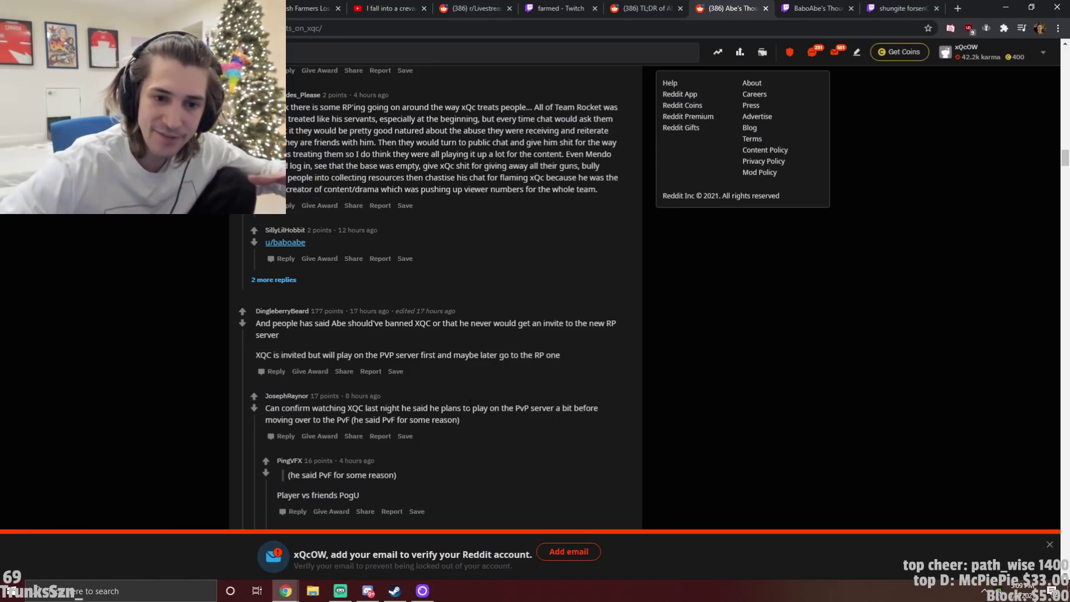
pyautogui.scroll(-1, 468, 393)
pyautogui.scroll(-1, 491, 343)
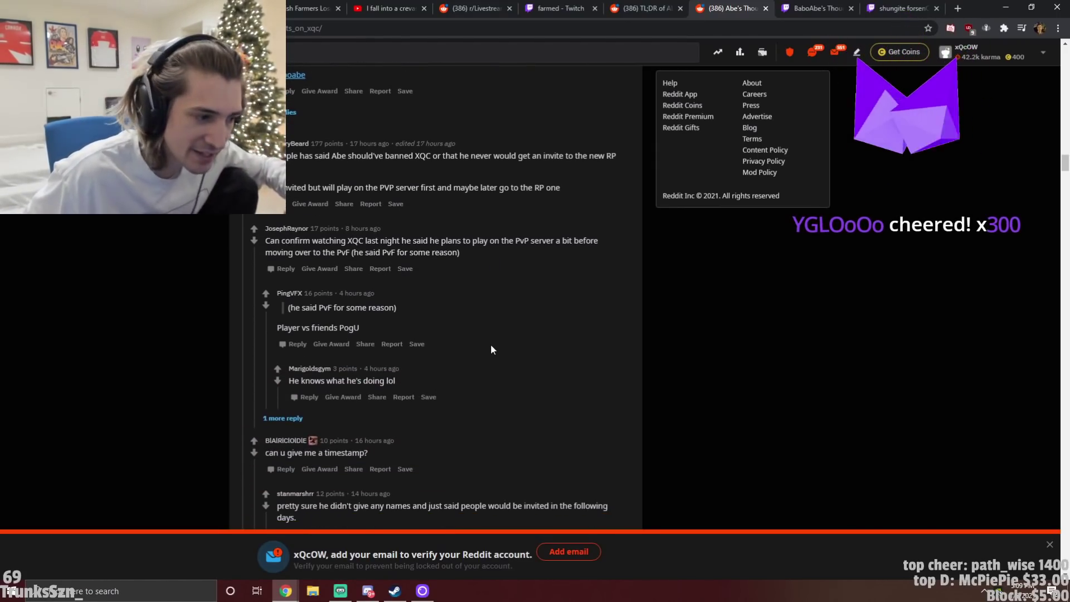
pyautogui.scroll(-1, 476, 349)
pyautogui.scroll(-1, 473, 350)
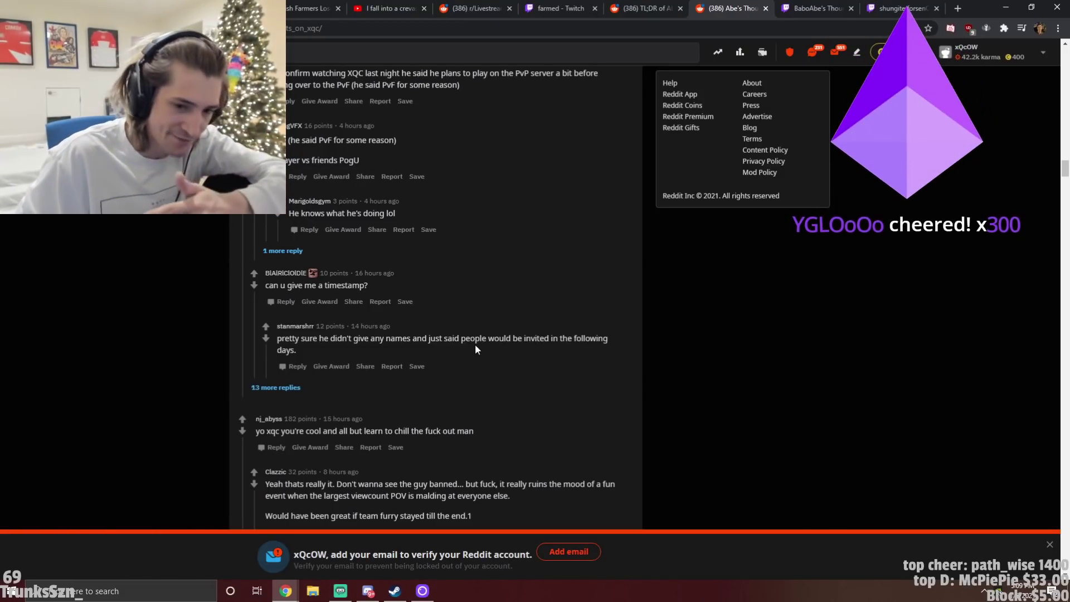
pyautogui.scroll(-1, 456, 328)
pyautogui.scroll(-1, 444, 326)
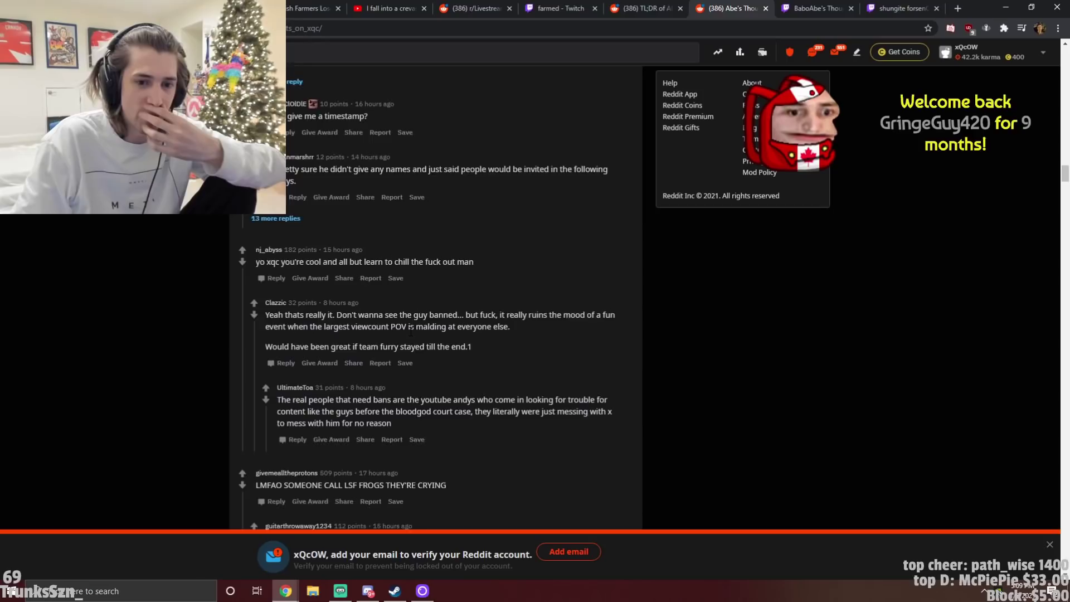
pyautogui.scroll(-1, 404, 338)
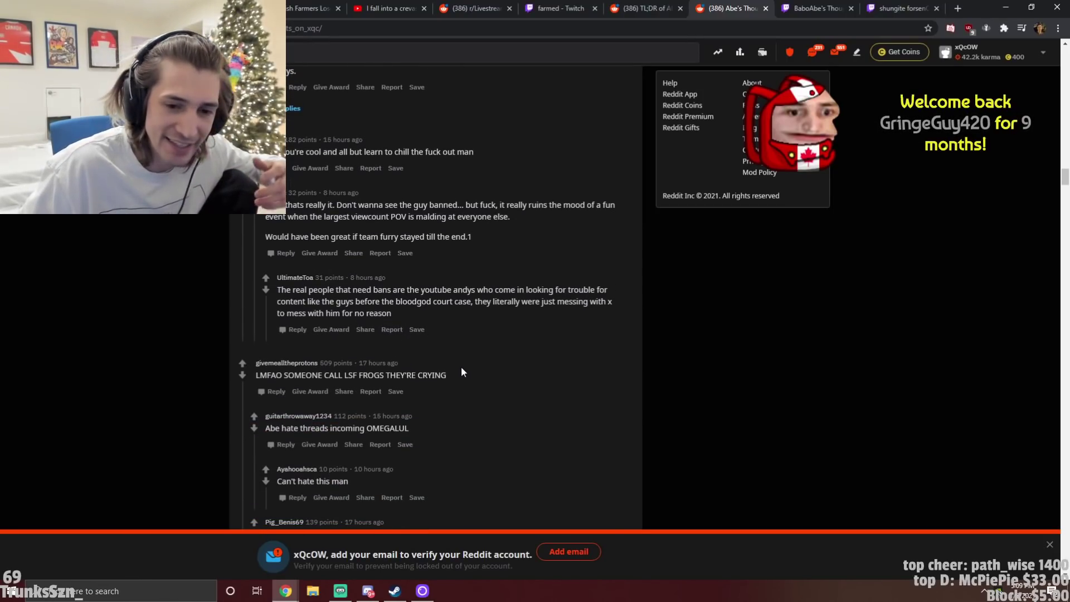
pyautogui.scroll(-1, 461, 368)
pyautogui.moveTo(256, 307); pyautogui.dragTo(518, 411)
# Clear the highlighted replies and read on to the 'already melting' remark and deleted comments
pyautogui.click(518, 411)
pyautogui.scroll(-2, 513, 409)
pyautogui.scroll(-2, 513, 409)
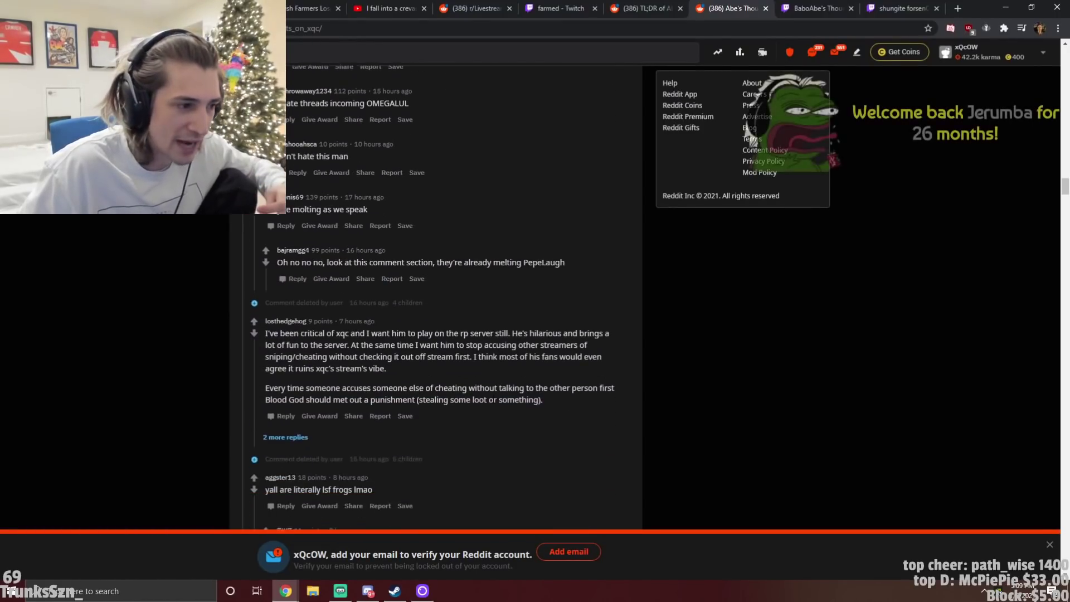